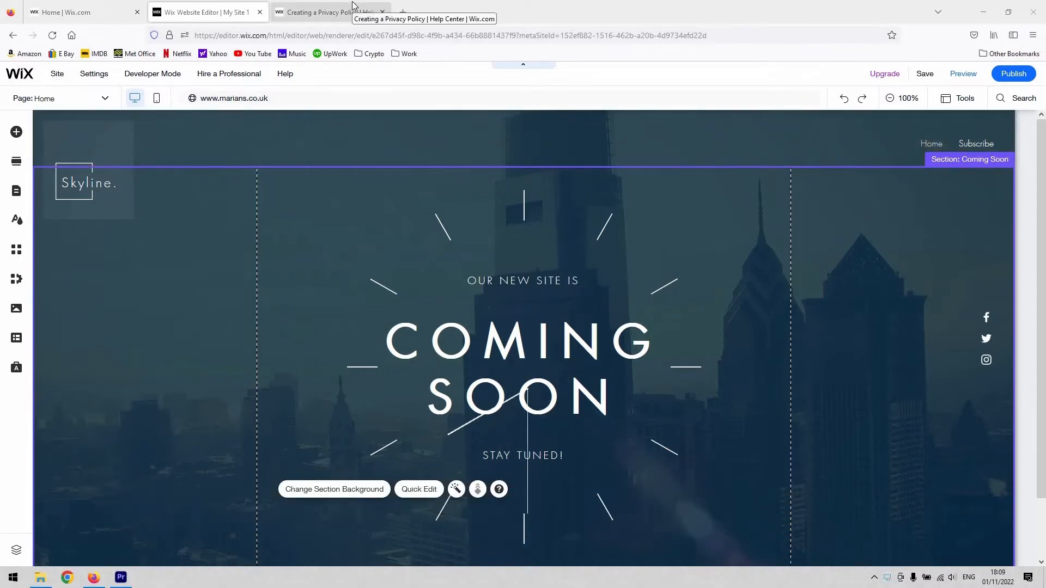
Read through the Wix Help Center article on creating a privacy policy, then return to the site editor.
left_click(353, 8)
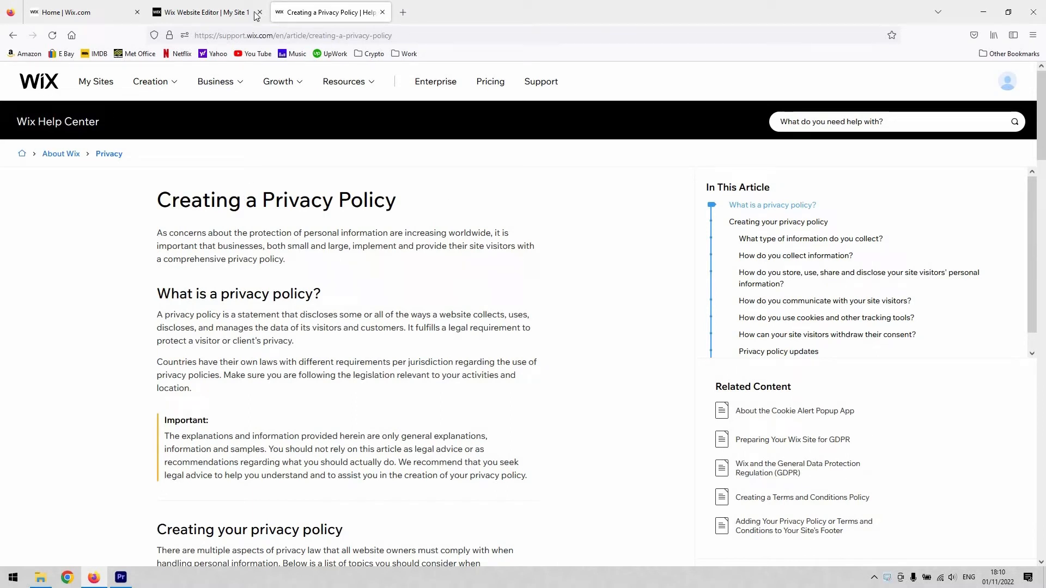
left_click_drag(157, 295, 313, 295)
scroll(248, 319, "down", 2)
scroll(248, 318, "down", 2)
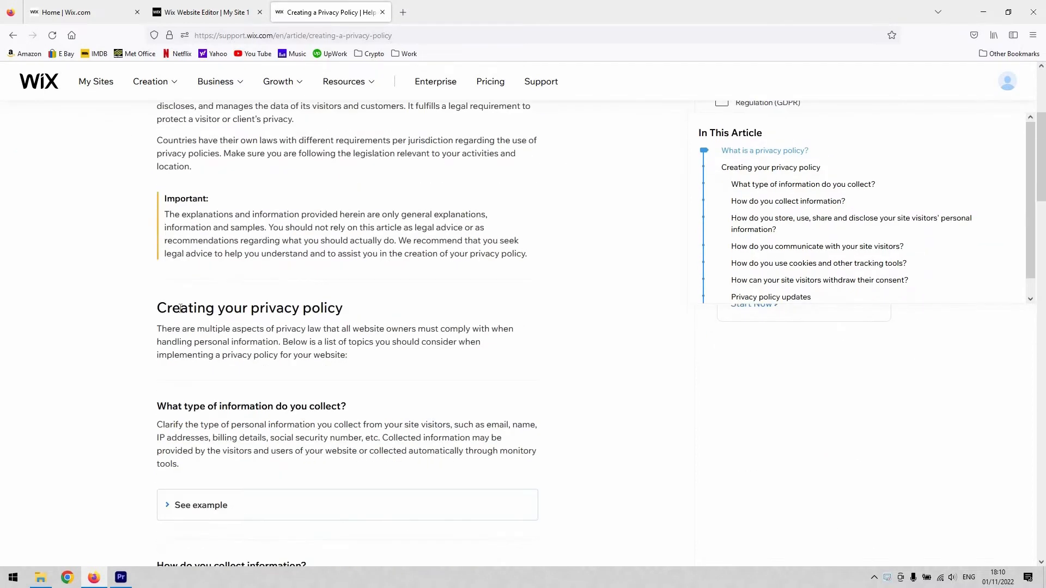
left_click_drag(181, 309, 347, 308)
scroll(267, 283, "down", 2)
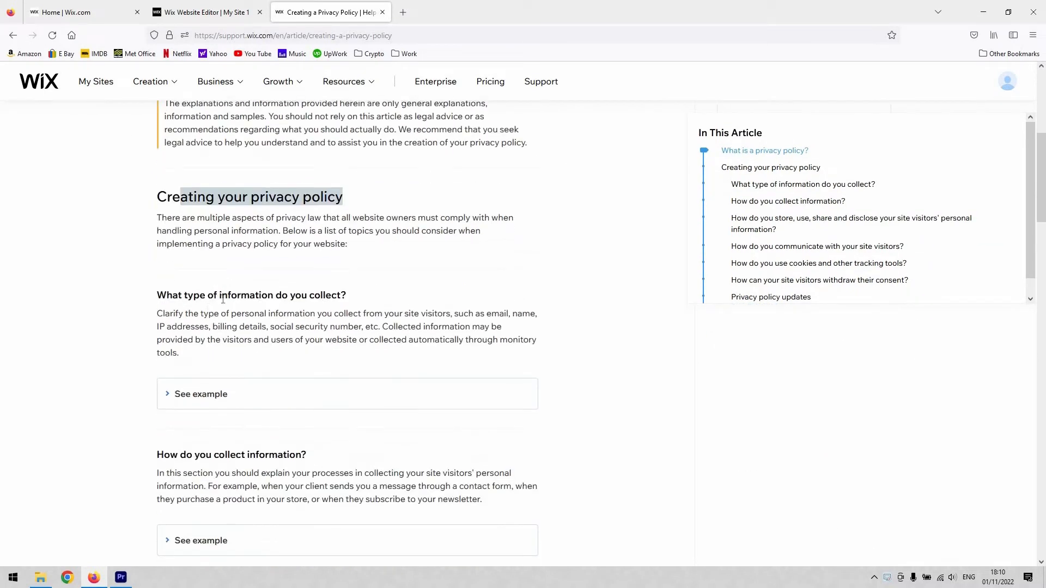
left_click_drag(208, 297, 411, 313)
scroll(180, 281, "down", 3)
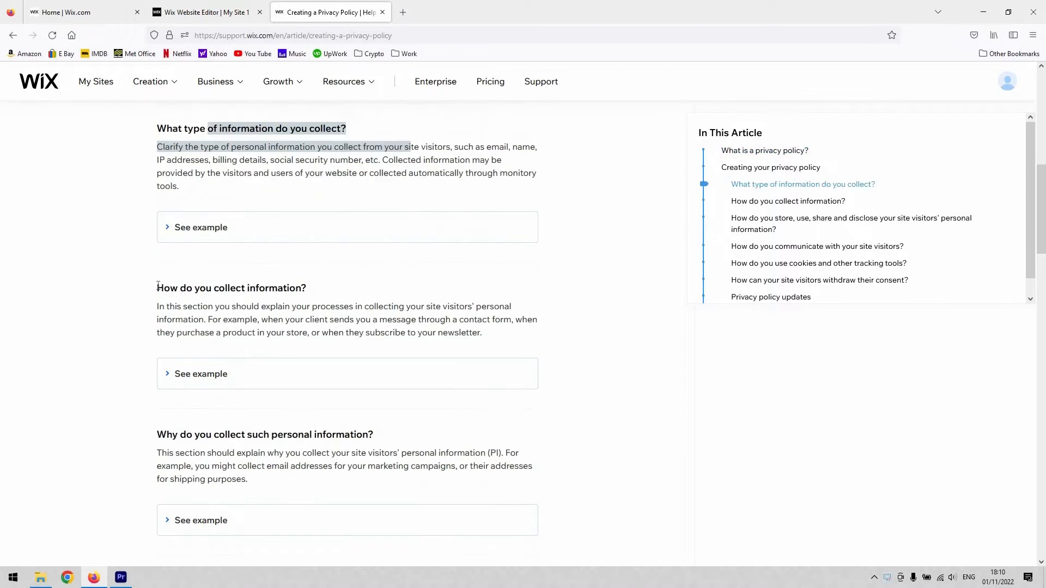
triple_click(334, 289)
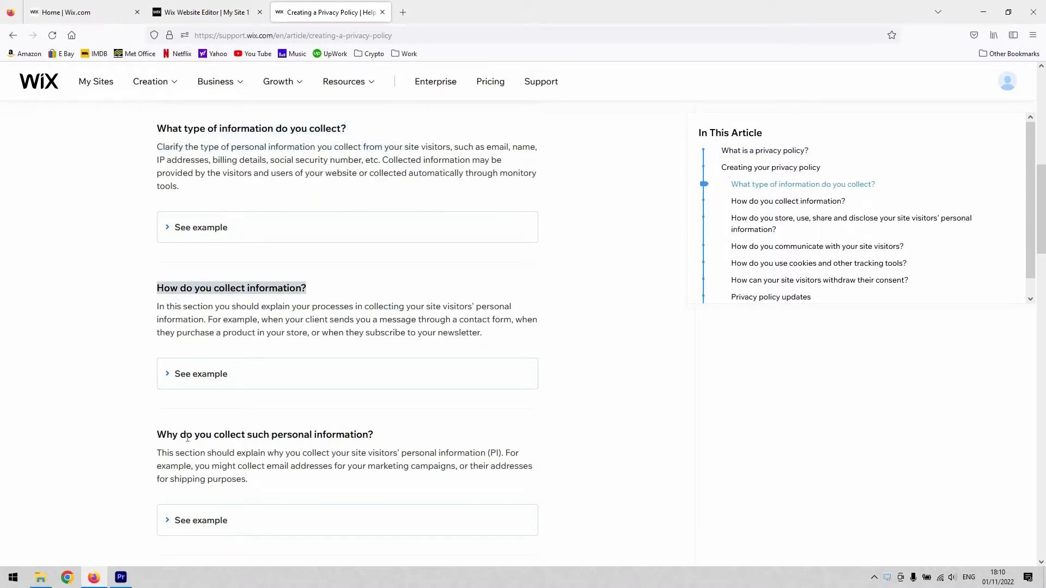
left_click_drag(187, 436, 387, 381)
scroll(383, 378, "down", 3)
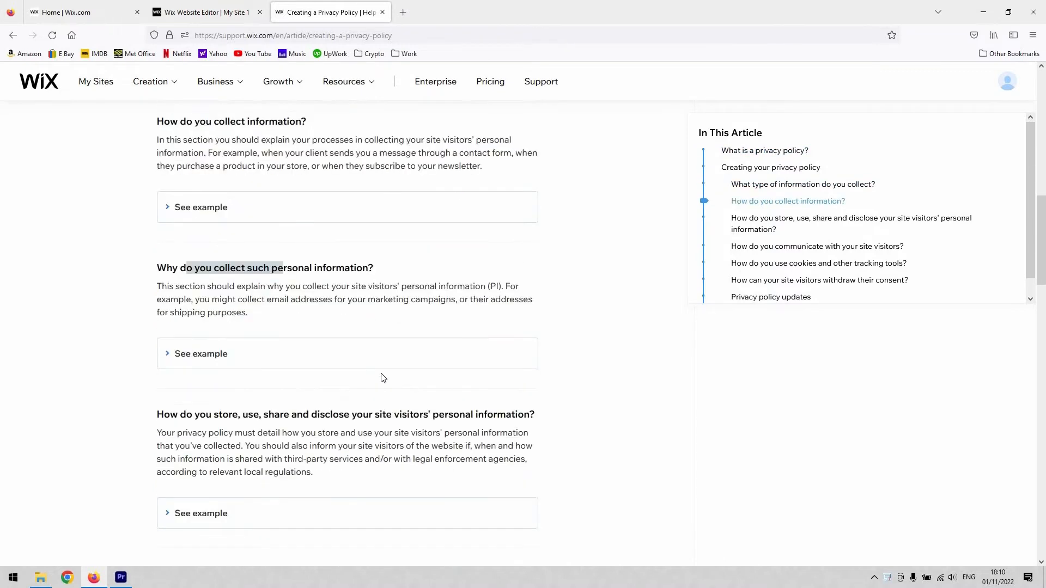
scroll(383, 377, "down", 10)
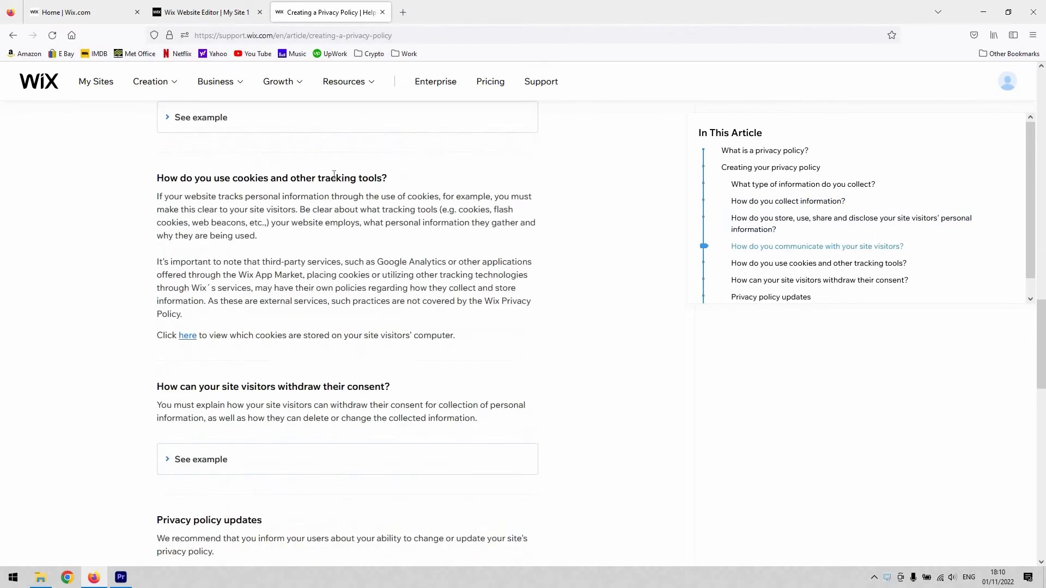
scroll(343, 259, "down", 4)
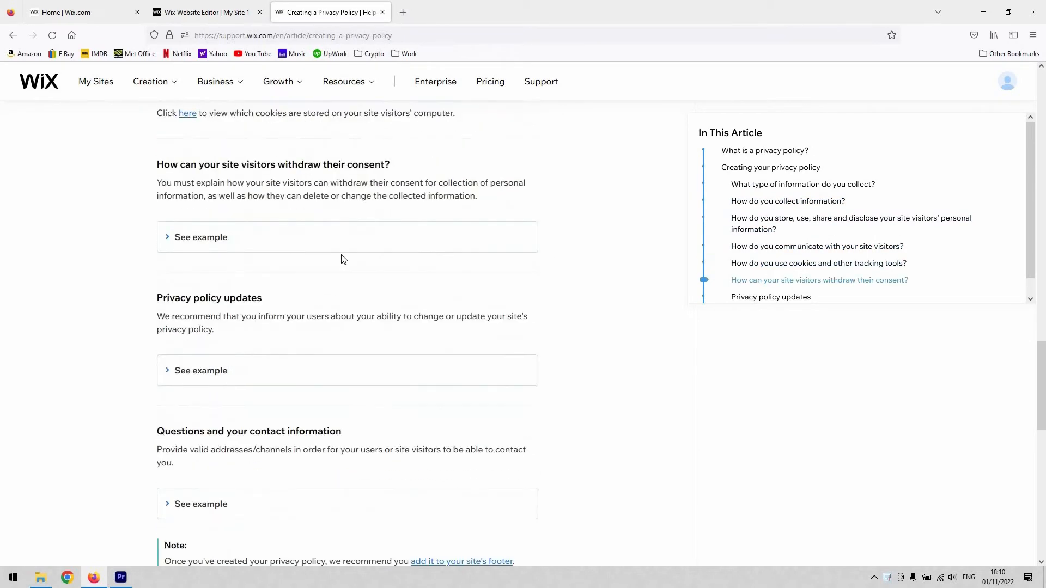
scroll(388, 222, "down", 5)
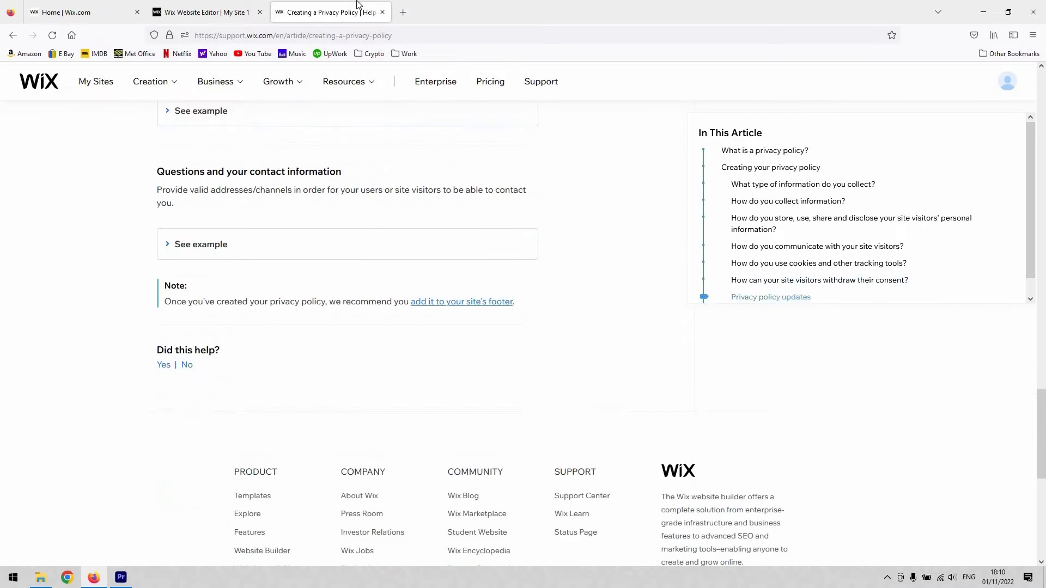
scroll(357, 8, "up", 12)
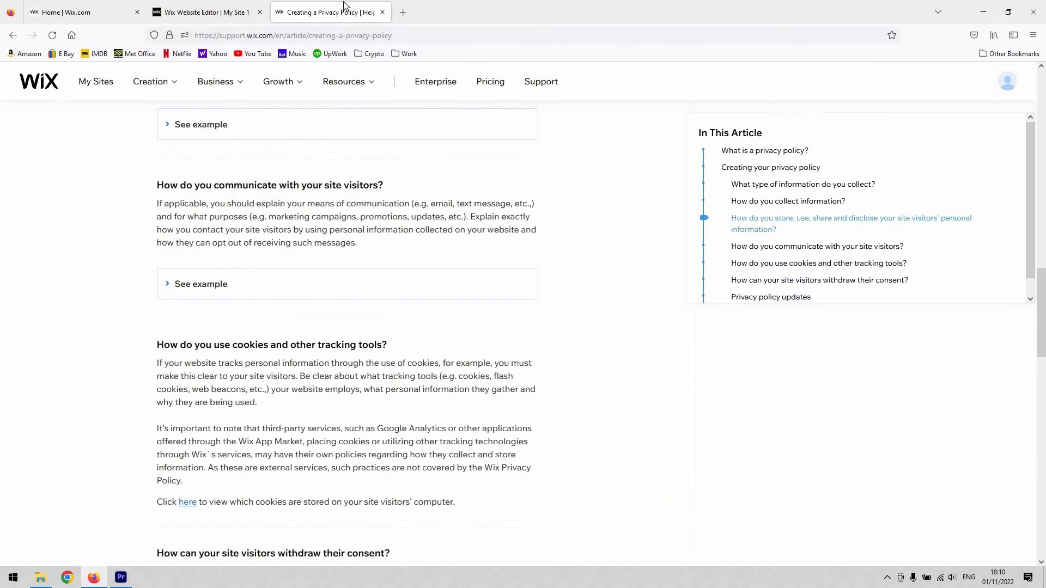
key("ctrl+w")
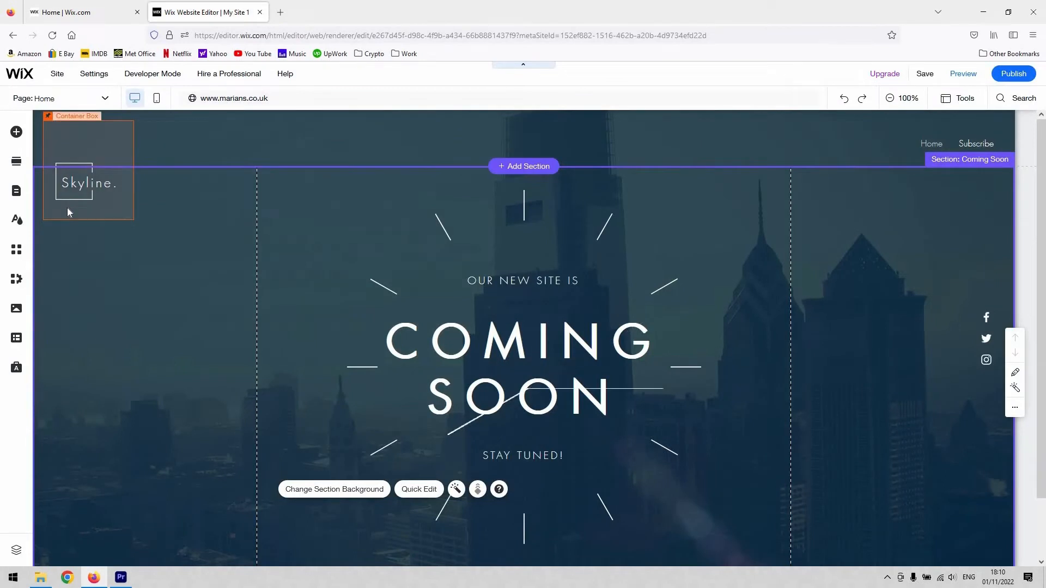
Add a new site page using the Profile template from the About category.
scroll(495, 297, "down", 2)
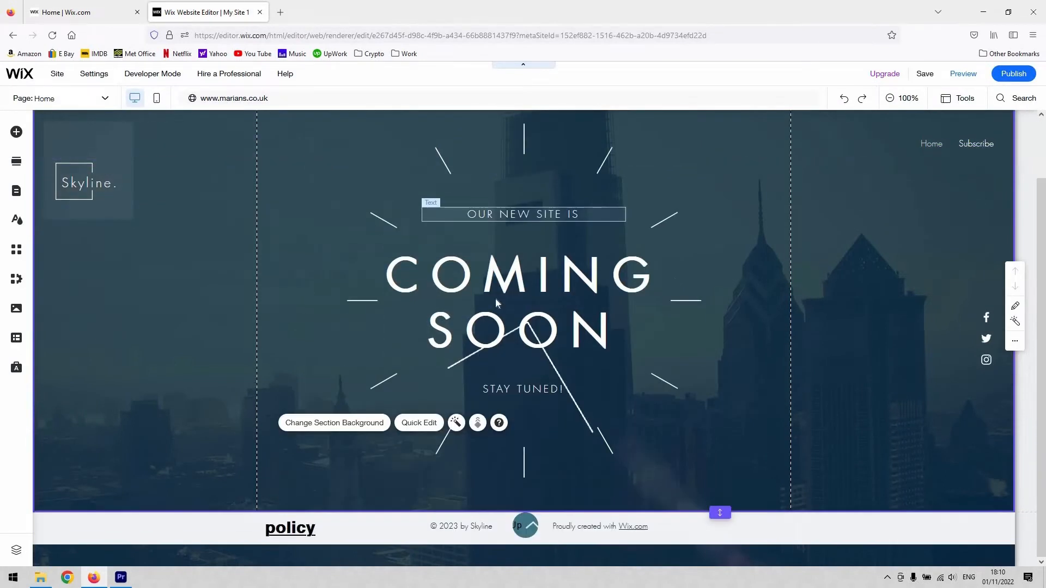
scroll(490, 272, "up", 2)
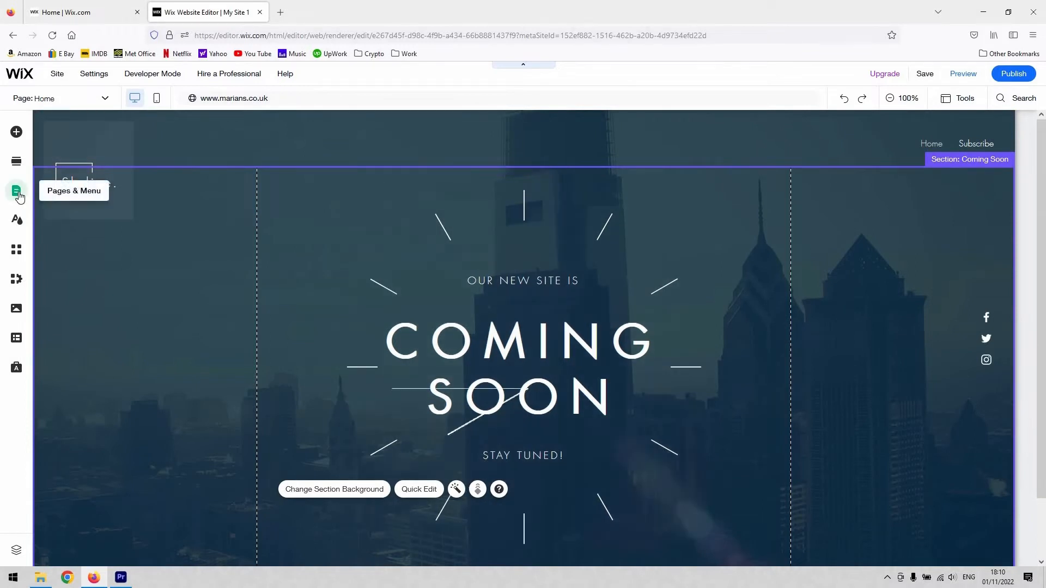
left_click(16, 191)
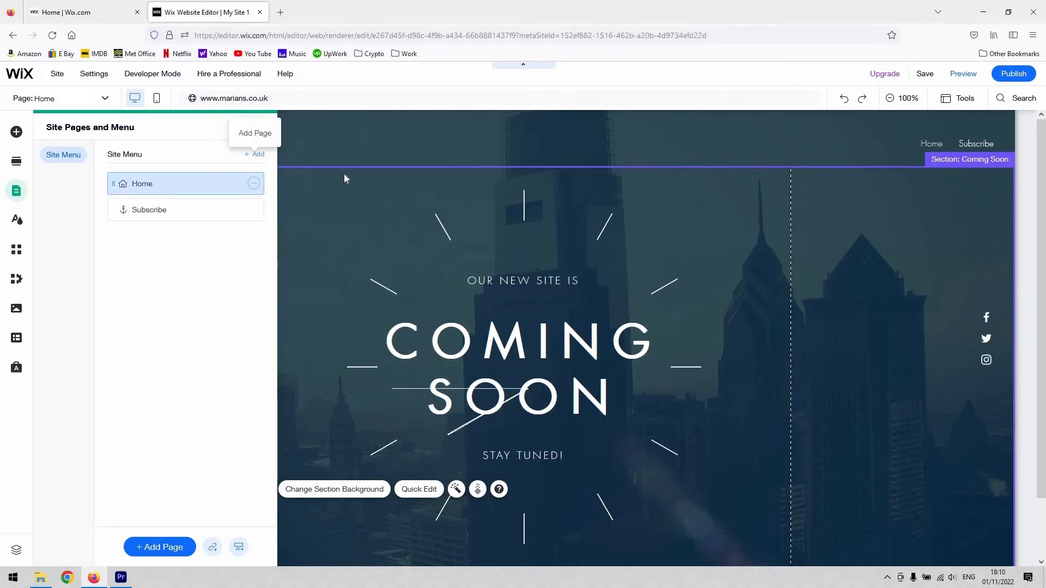
left_click(254, 156)
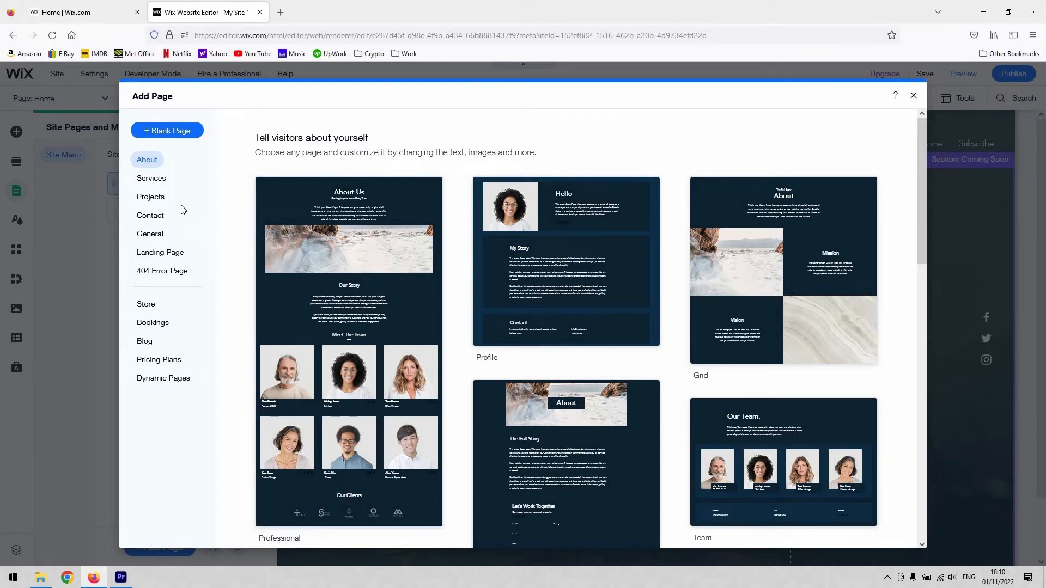
mouse_move(599, 315)
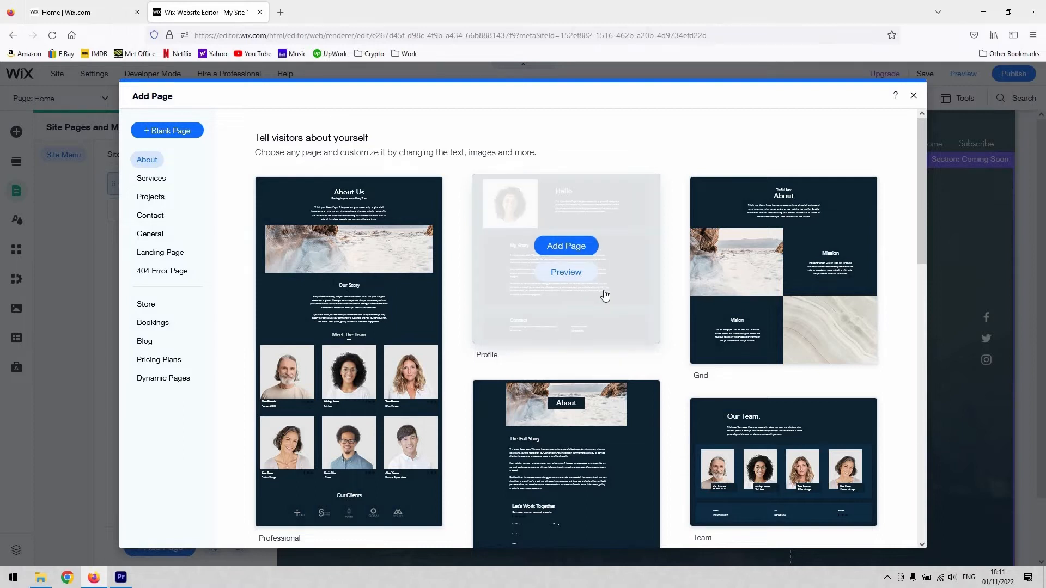
left_click(585, 249)
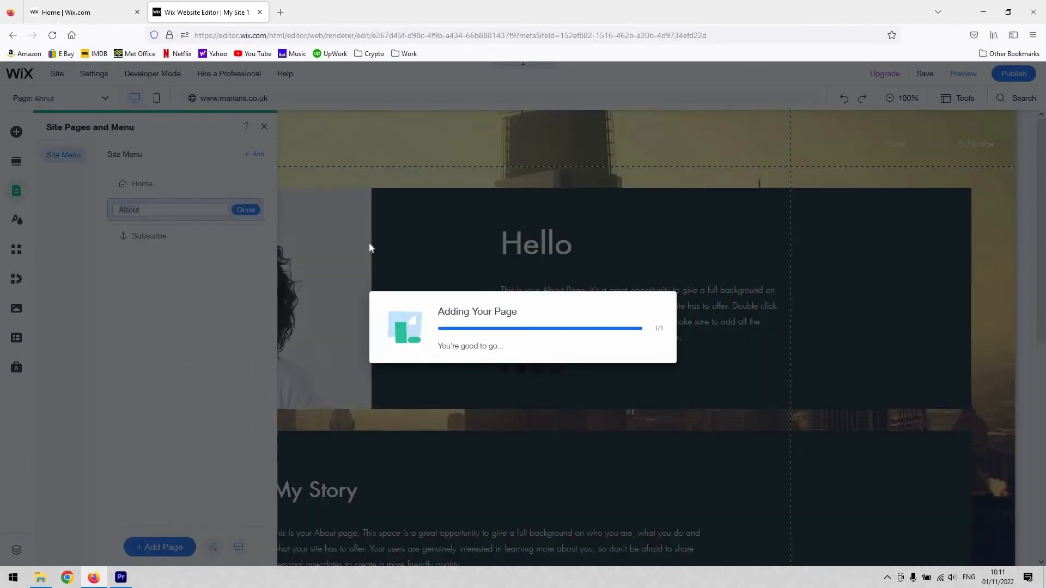
Name the newly added page Policy.
type("P")
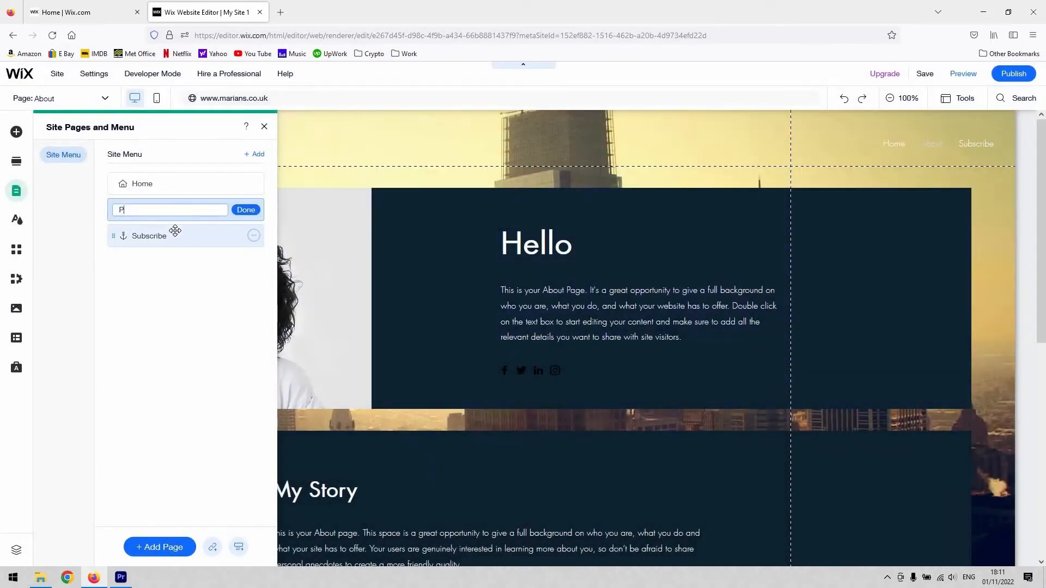
type("olicy")
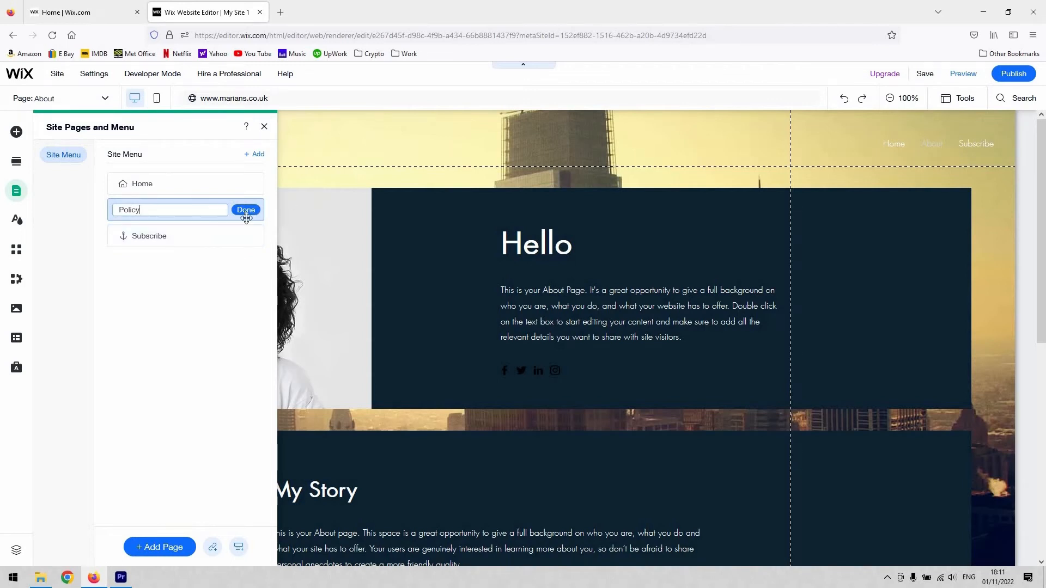
left_click(250, 215)
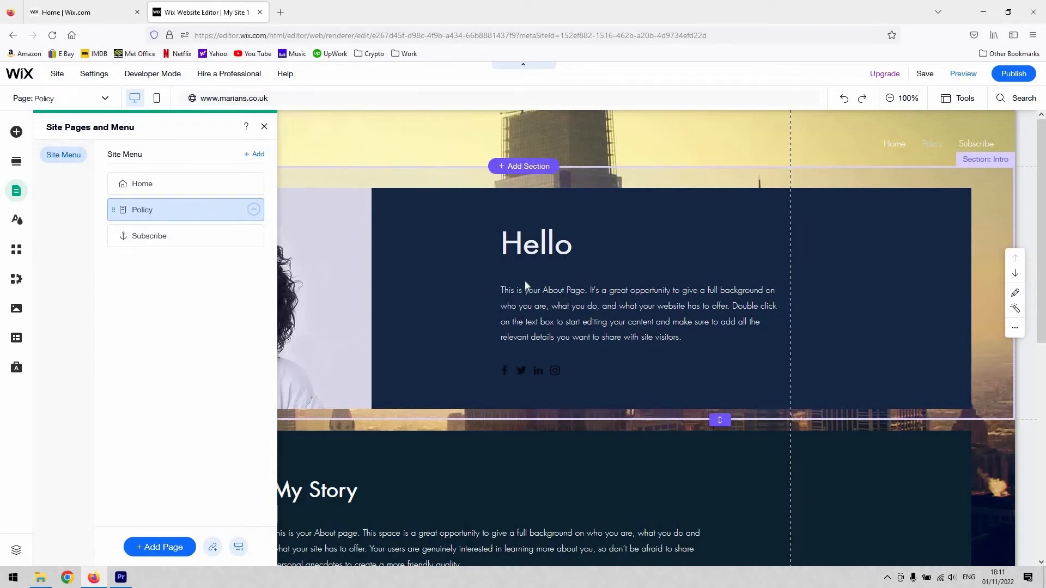
Look over the Policy page's content and hide the page from the site menu.
scroll(677, 348, "down", 5)
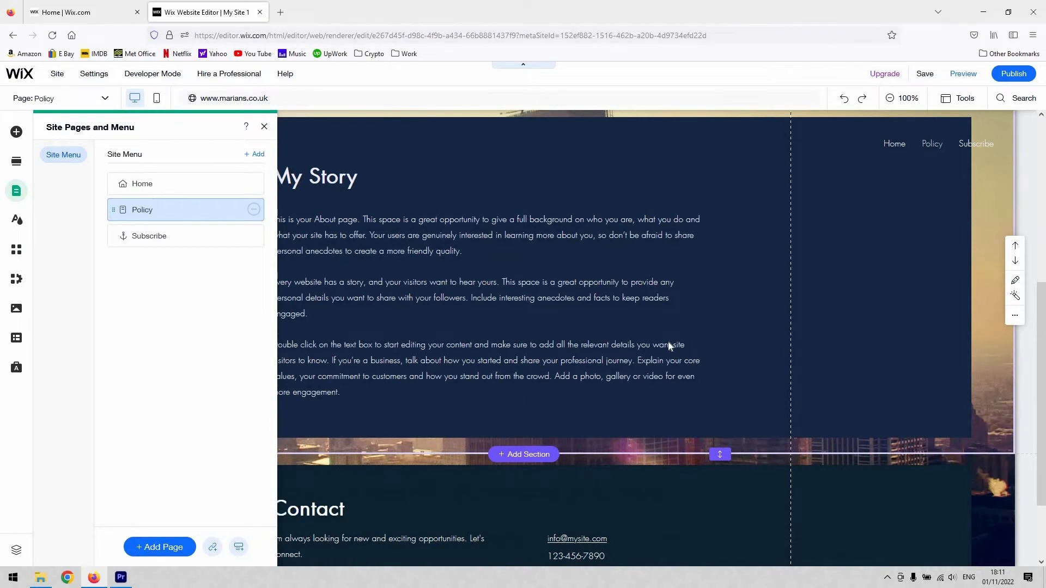
scroll(668, 342, "up", 5)
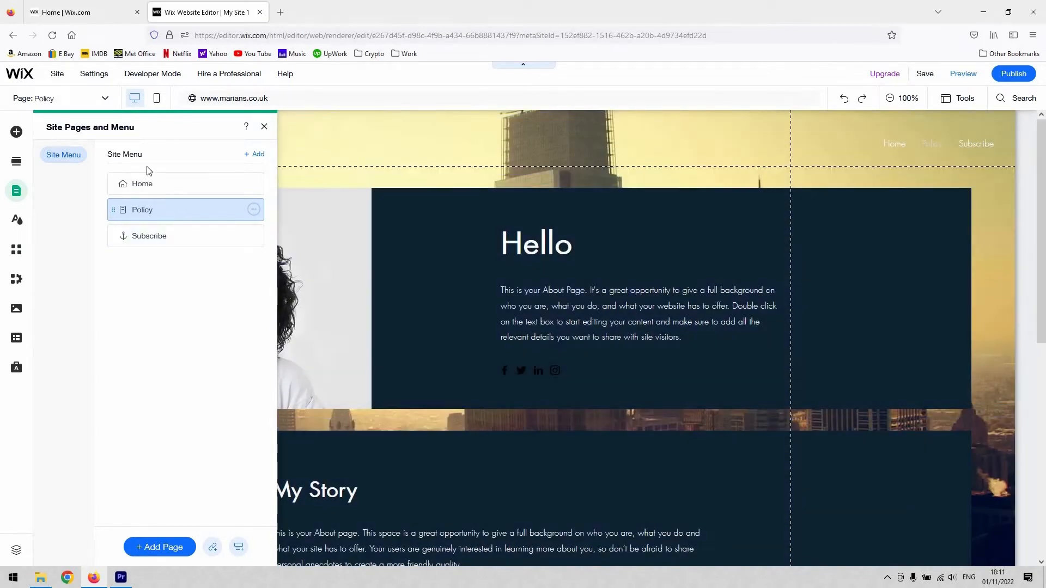
left_click(165, 182)
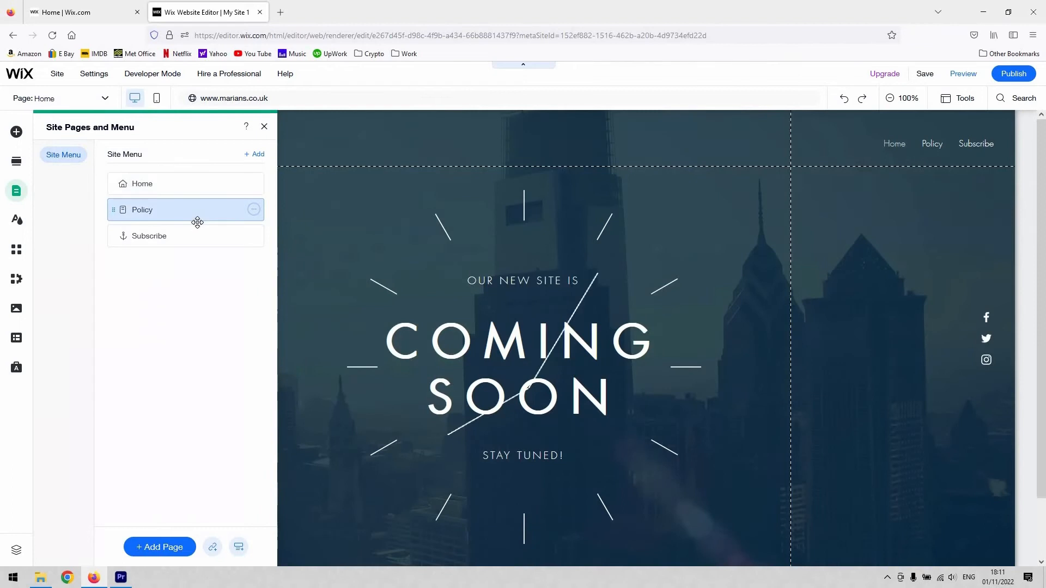
left_click(197, 217)
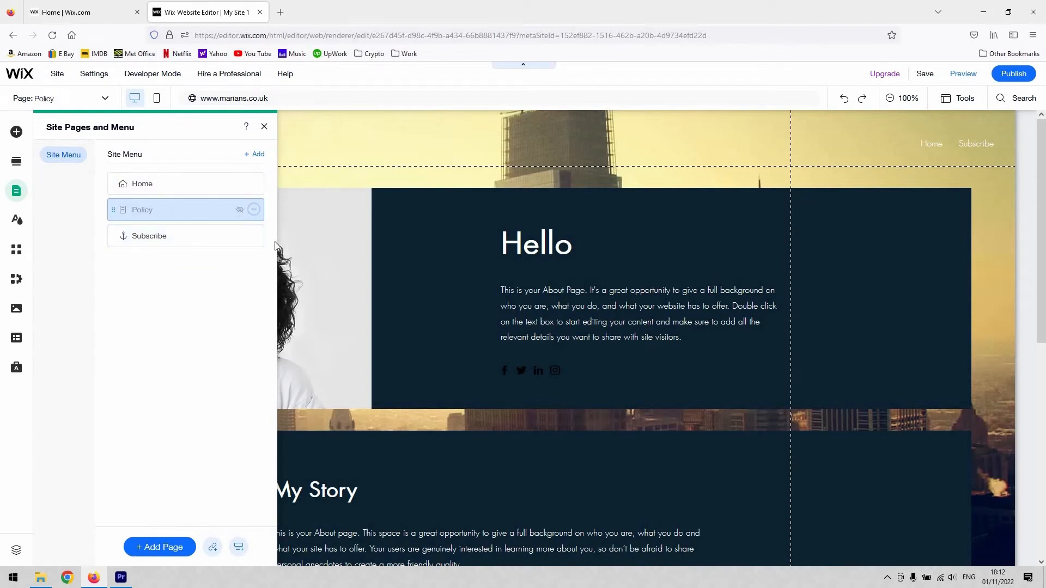
Open the Home page and delete the existing underlined policy text from its footer.
left_click(142, 182)
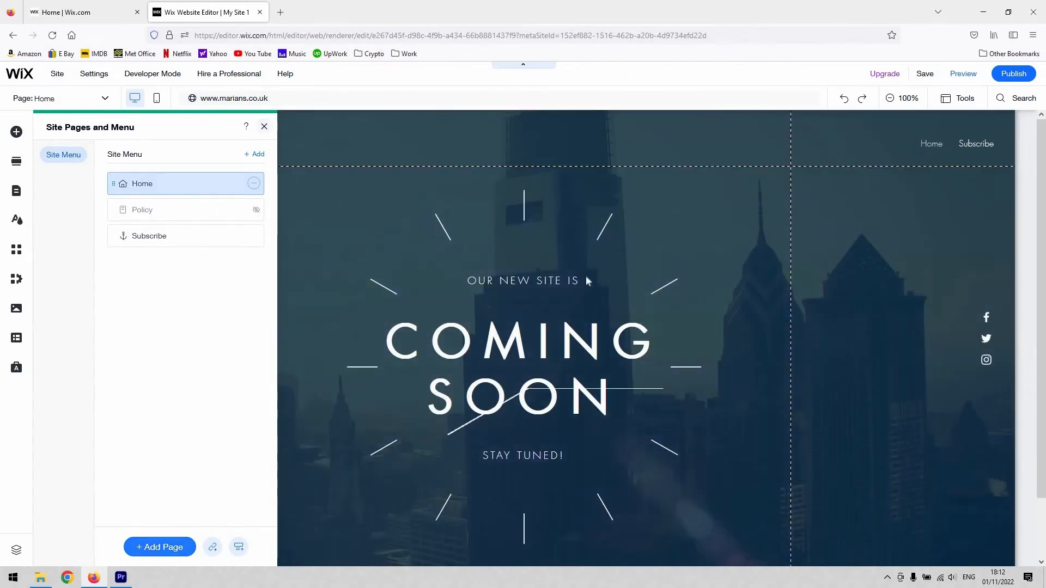
left_click(586, 280)
scroll(318, 505, "down", 2)
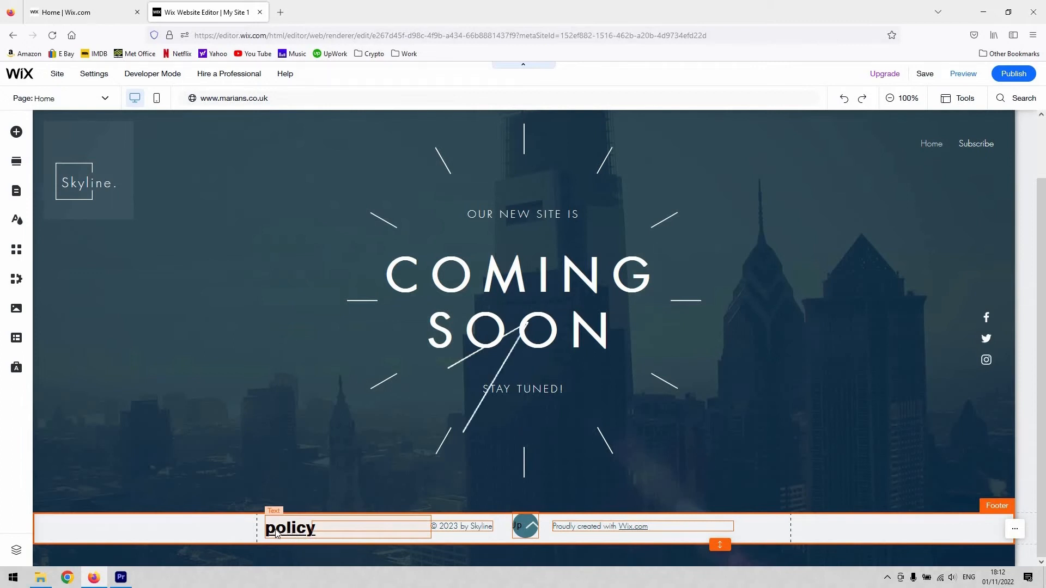
left_click(291, 527)
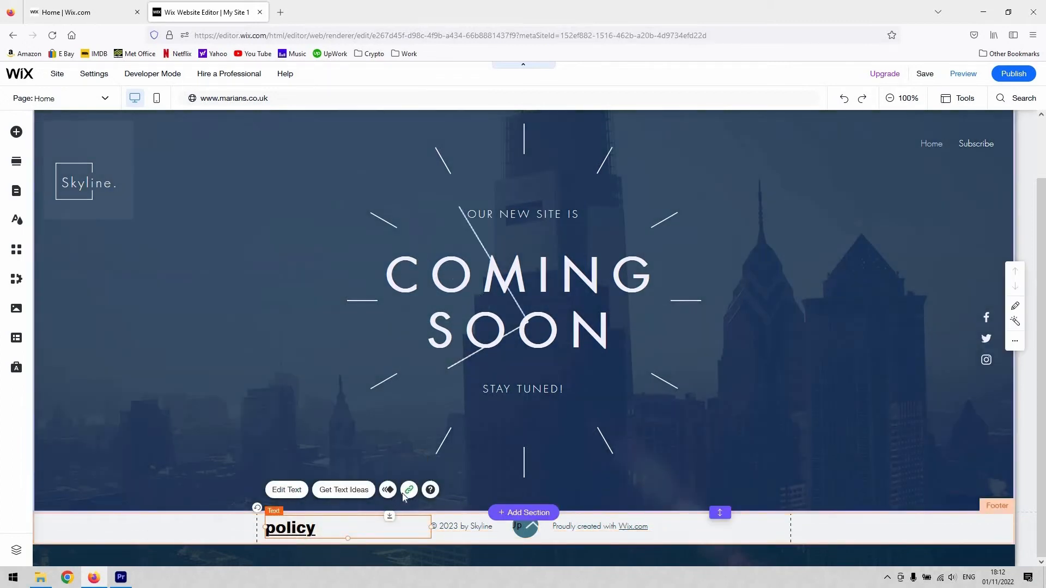
key("Delete")
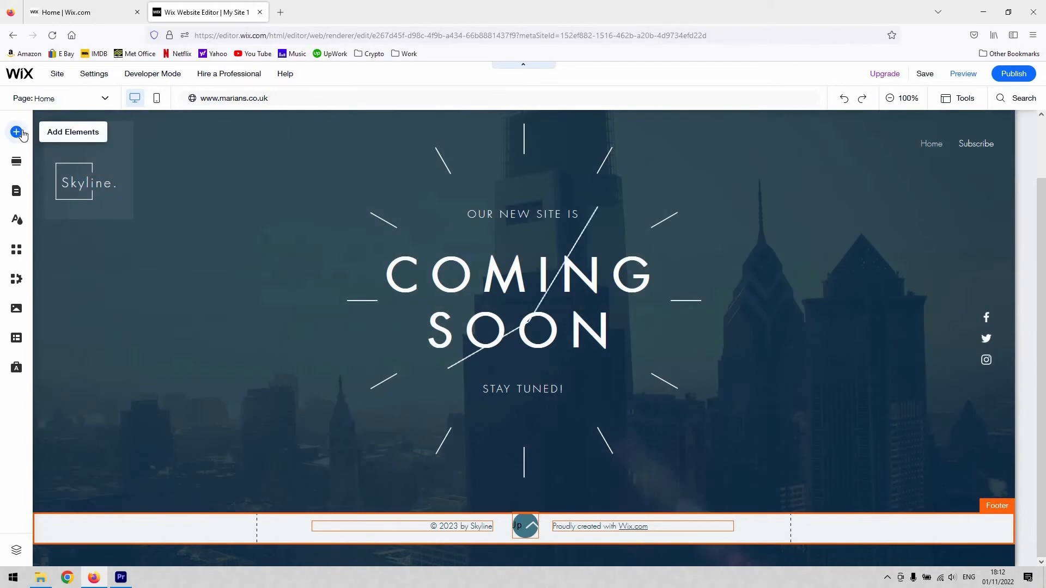
Add a Caps Title text element attached to the footer, placed beside the copyright line on its left.
left_click(18, 133)
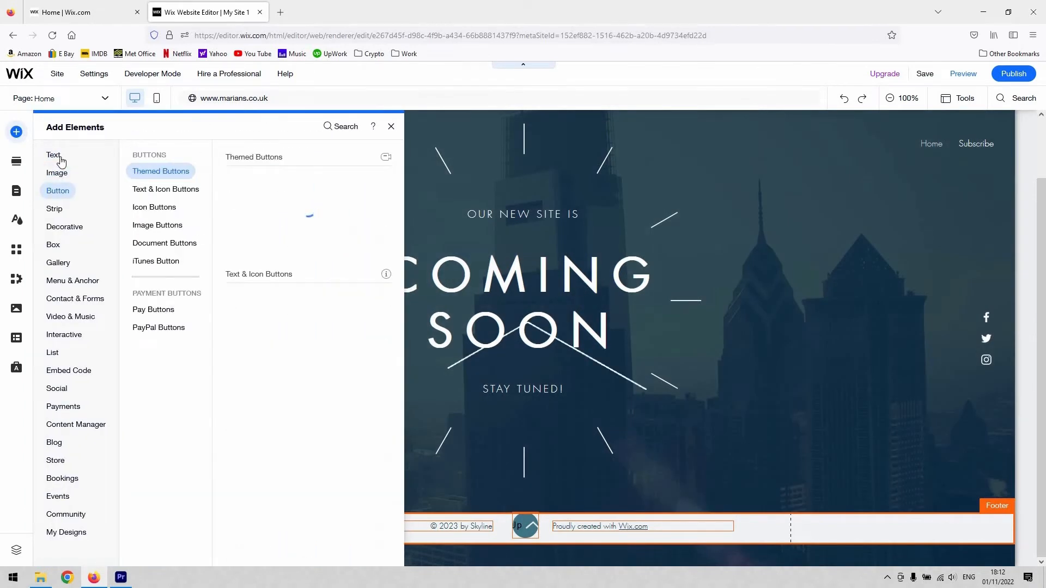
mouse_move(56, 160)
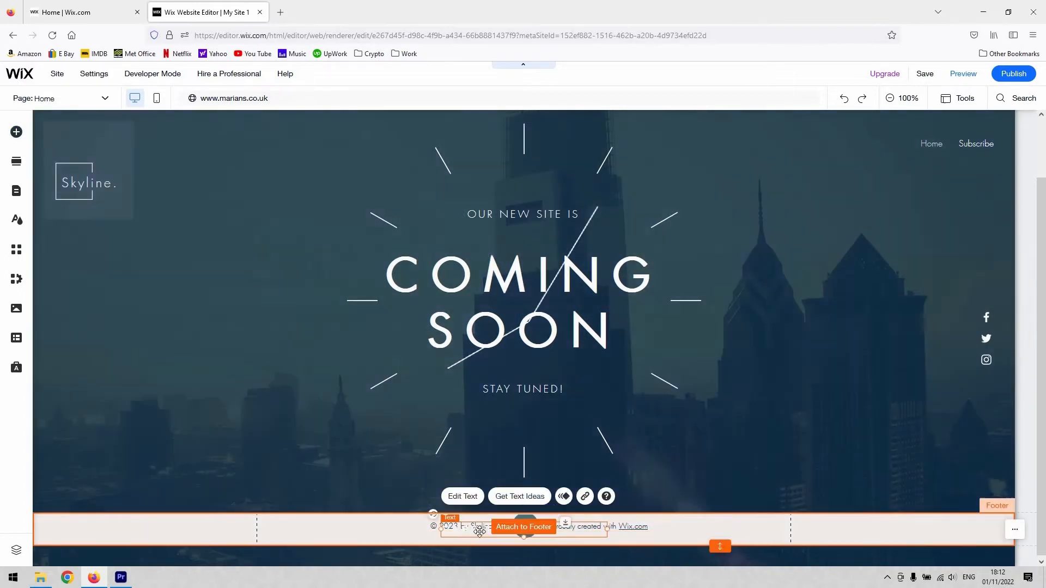
left_click_drag(479, 531, 298, 532)
Replace the placeholder wording of the new footer text with "Policy".
double_click(299, 530)
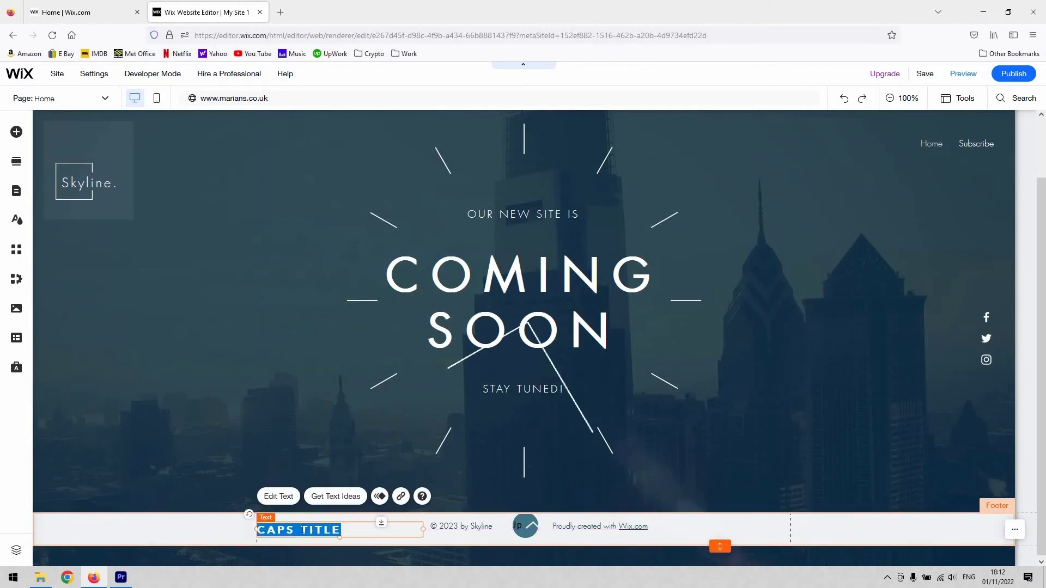
key("BackSpace")
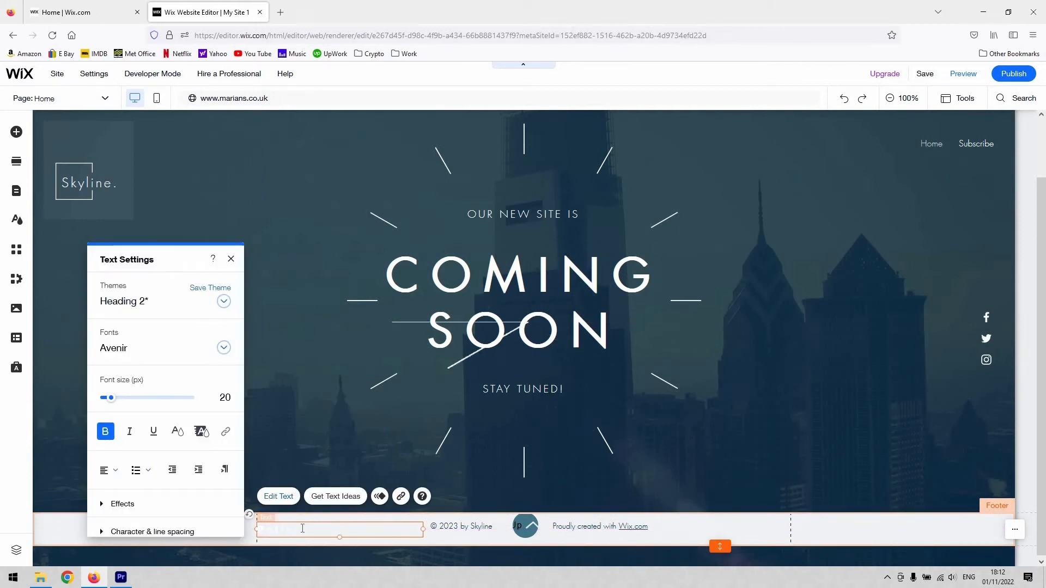
type("Policy")
Change the colour of the whole footer Policy text to black (#000000).
key("ctrl+a")
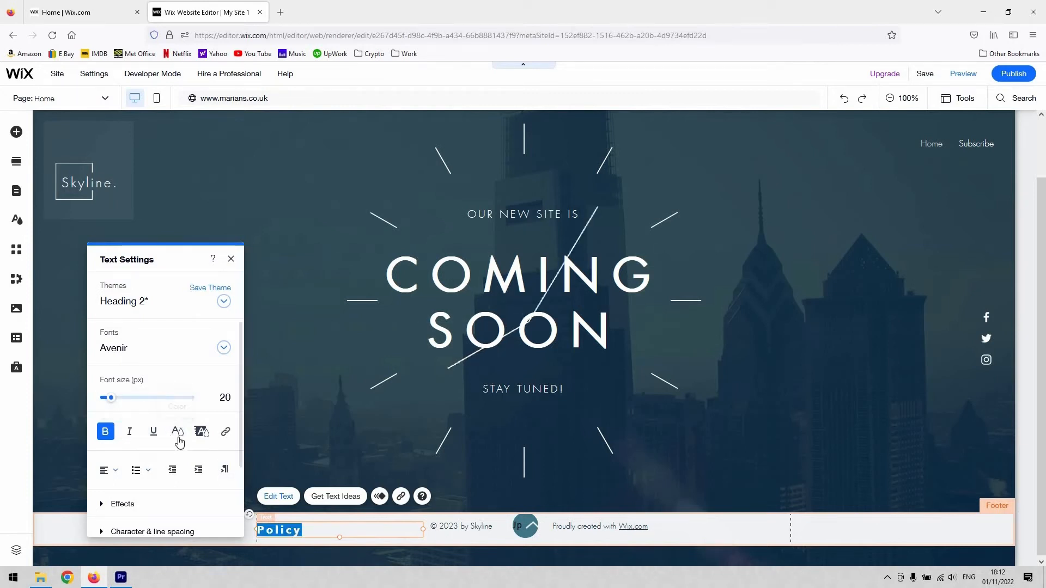
left_click(177, 432)
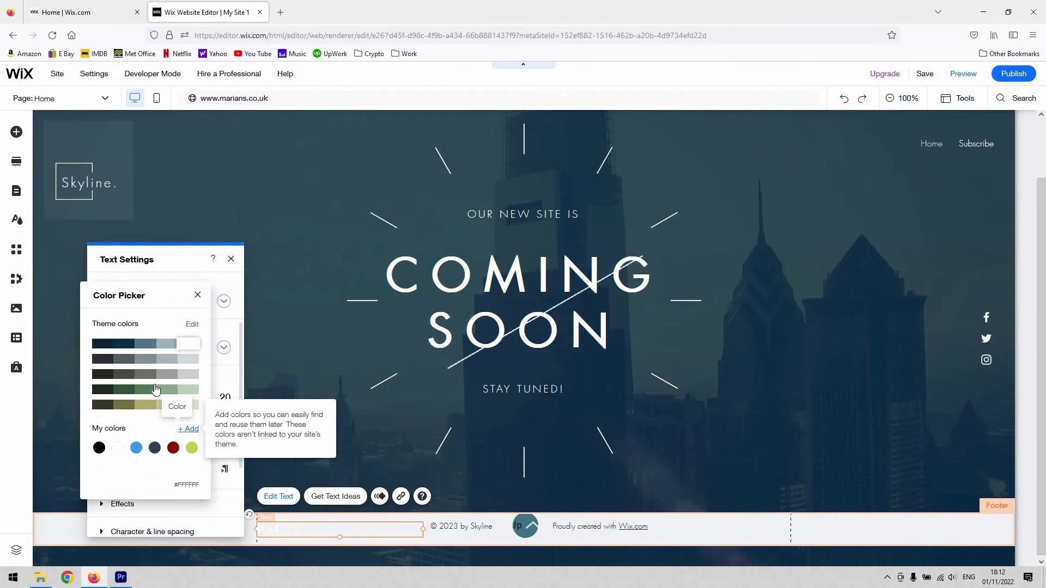
left_click(99, 448)
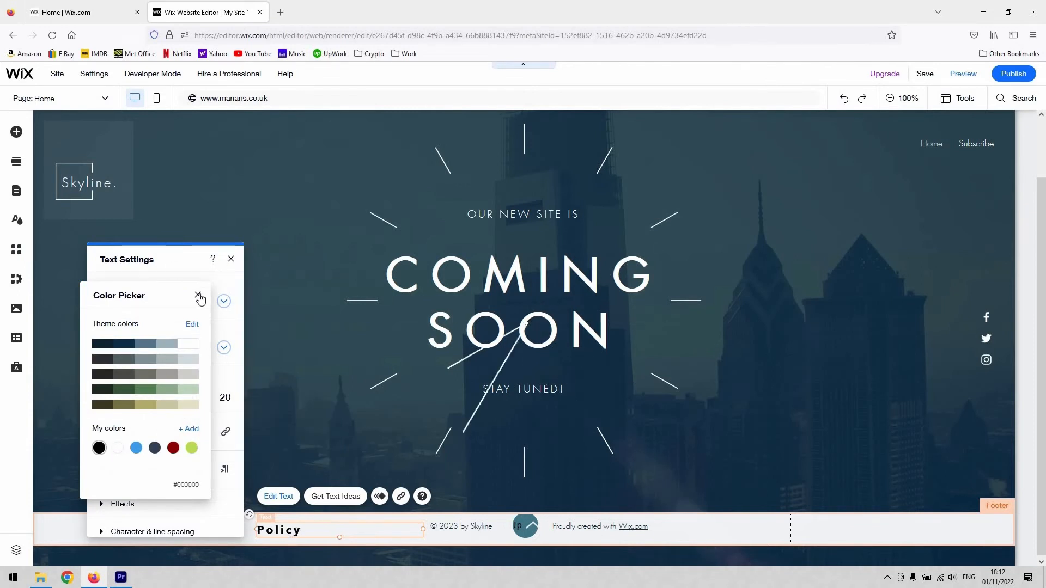
Link the footer Policy text to the site's Policy page, set to open in the current window.
left_click(229, 260)
left_click(334, 398)
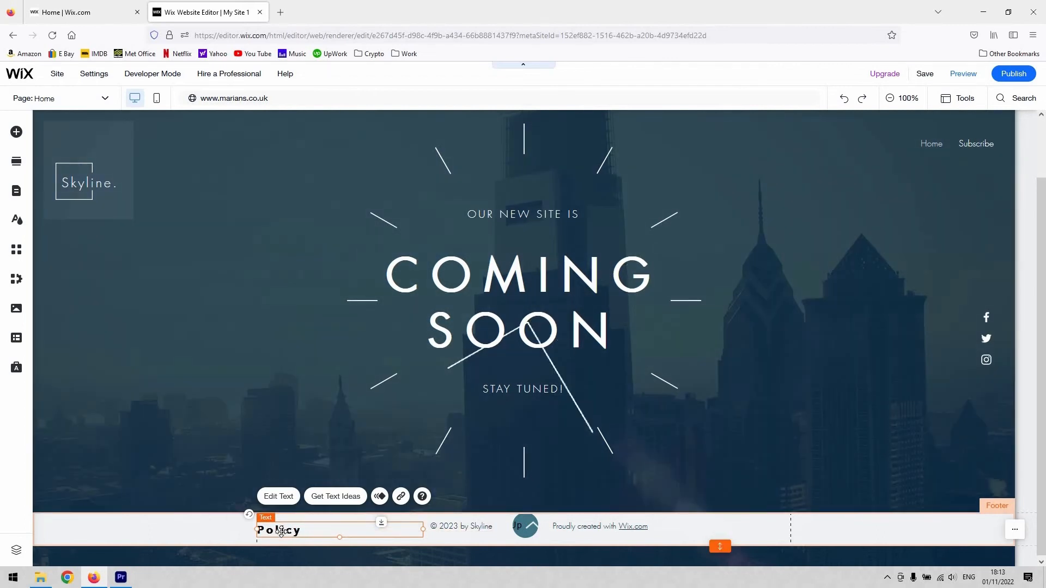
left_click(401, 497)
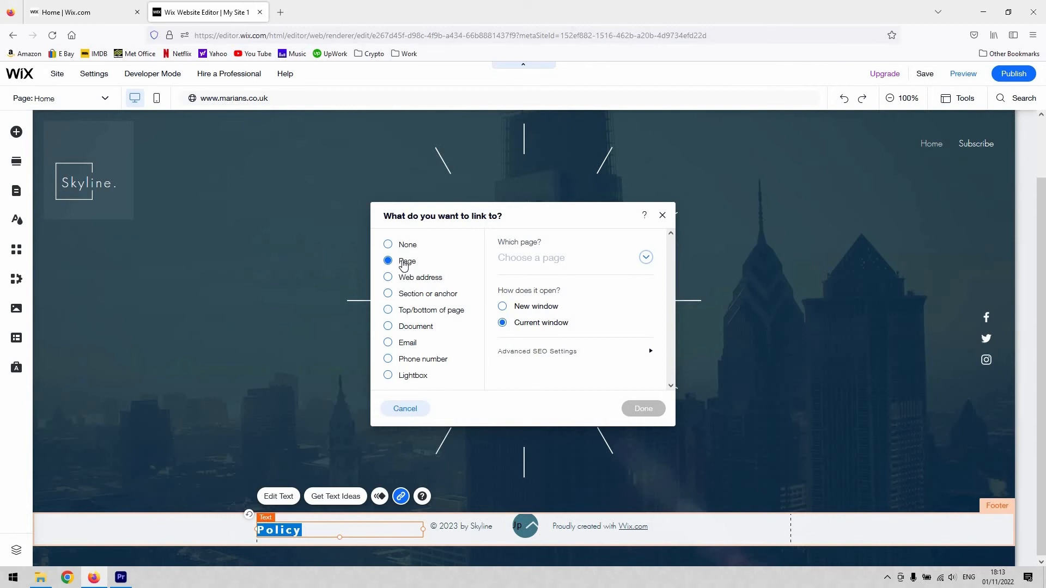
left_click(645, 258)
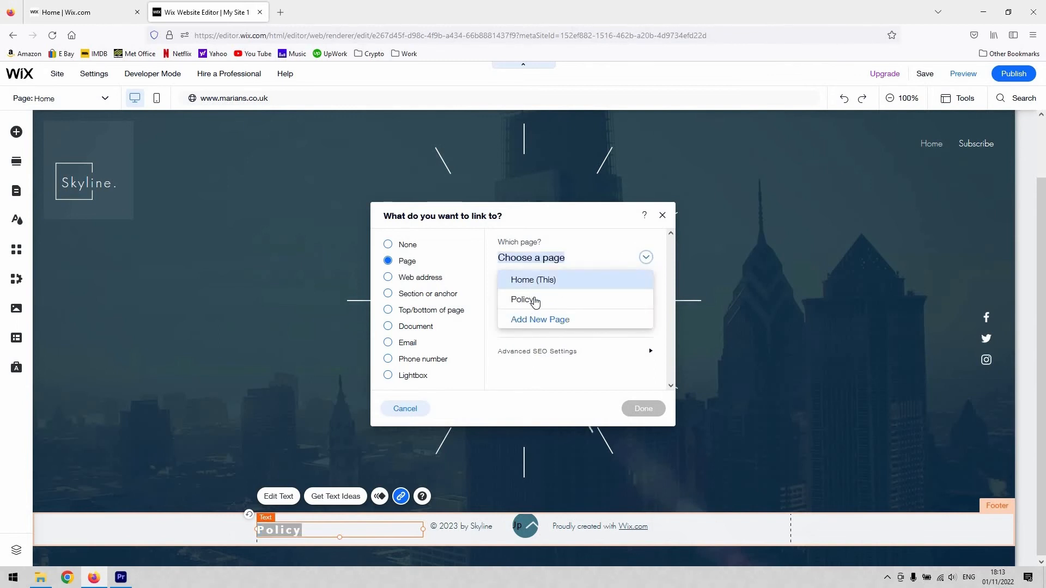
left_click(537, 300)
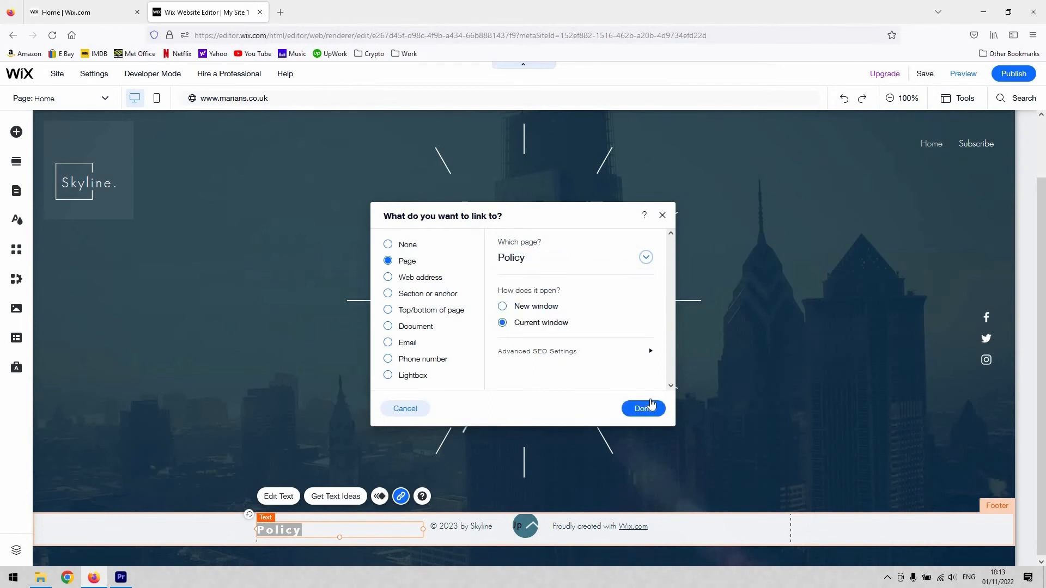
left_click(647, 409)
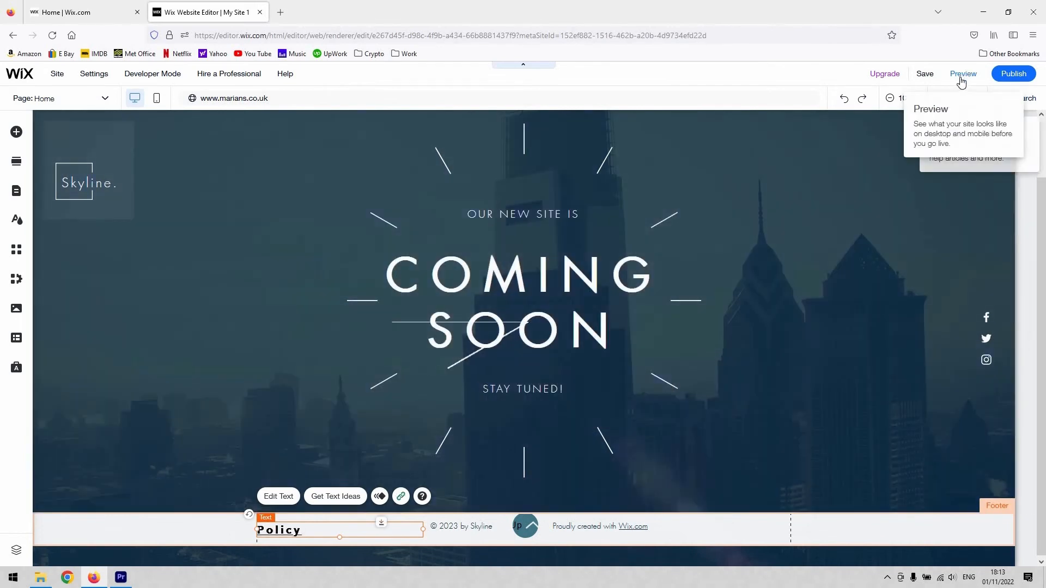
Preview the site and follow the footer Policy link to check the page it leads to.
left_click(968, 81)
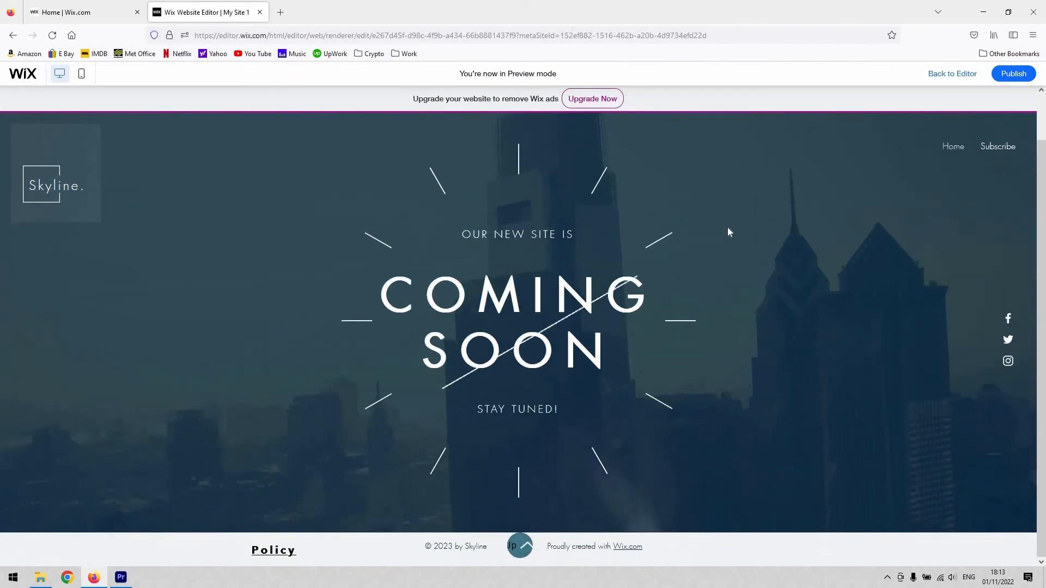
left_click(277, 551)
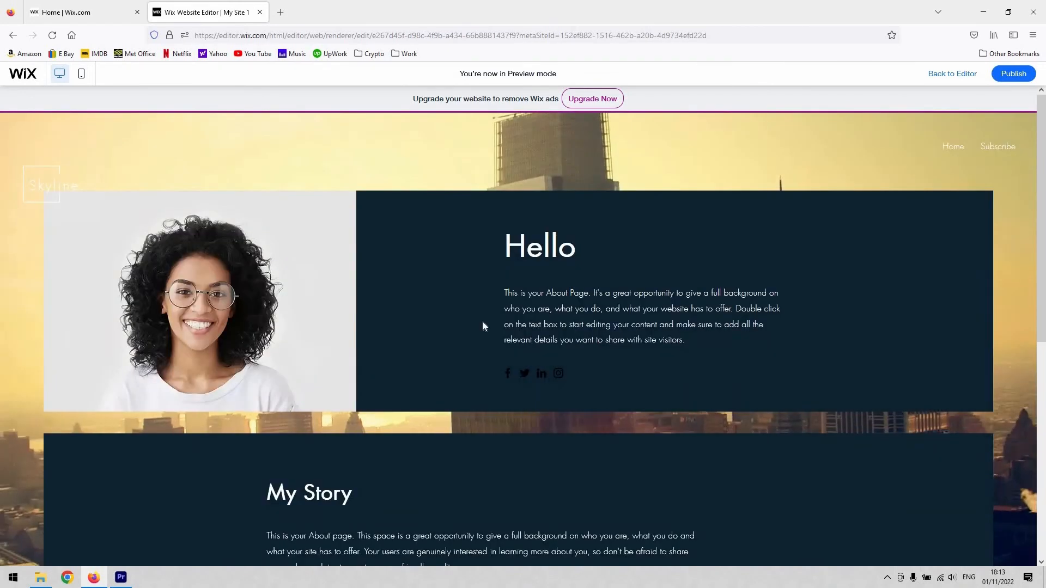
scroll(482, 321, "down", 4)
scroll(476, 315, "up", 4)
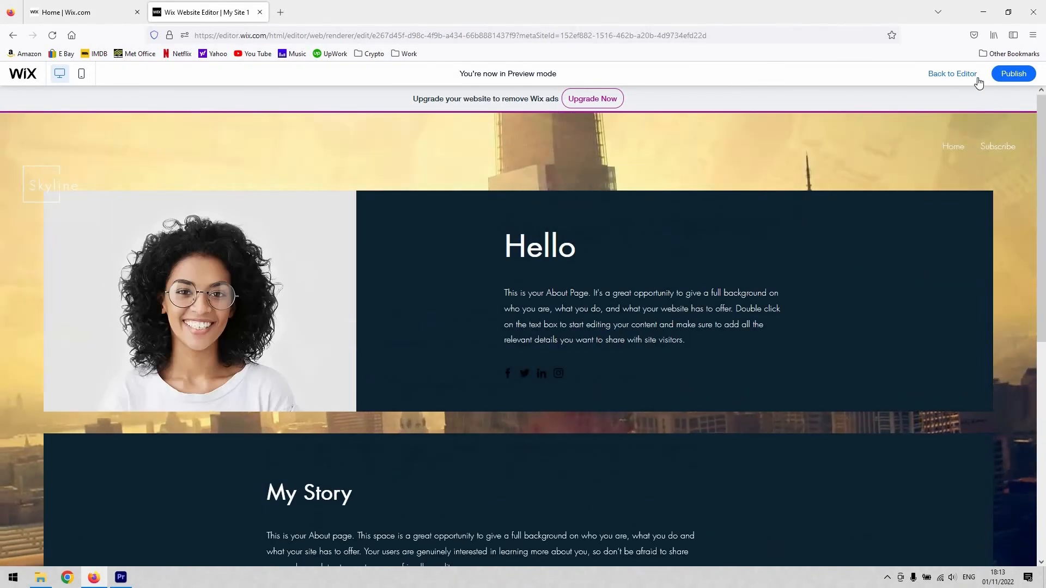